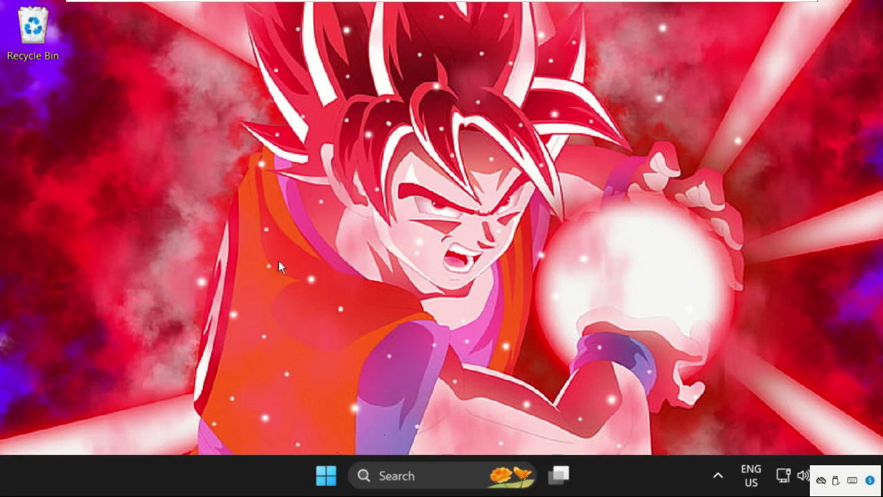
# Step: Search the taskbar for 'control' and open Control Panel from the best match
pyautogui.click(397, 474)
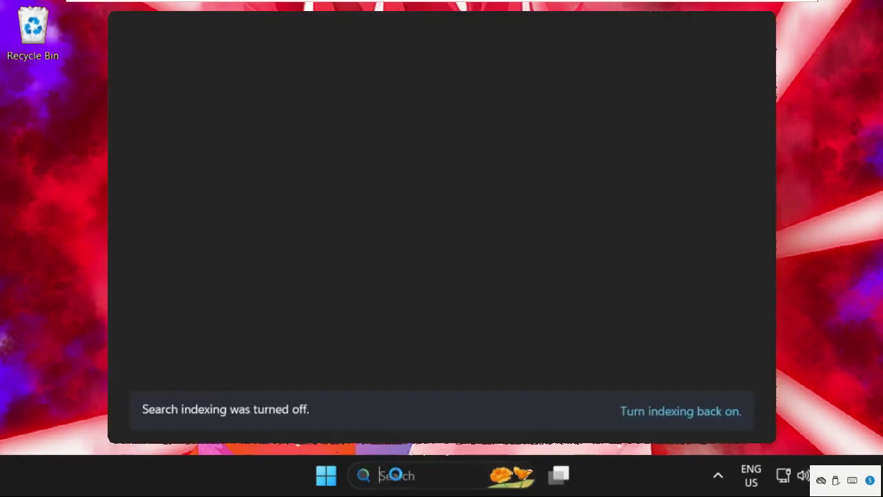
pyautogui.write('contril')
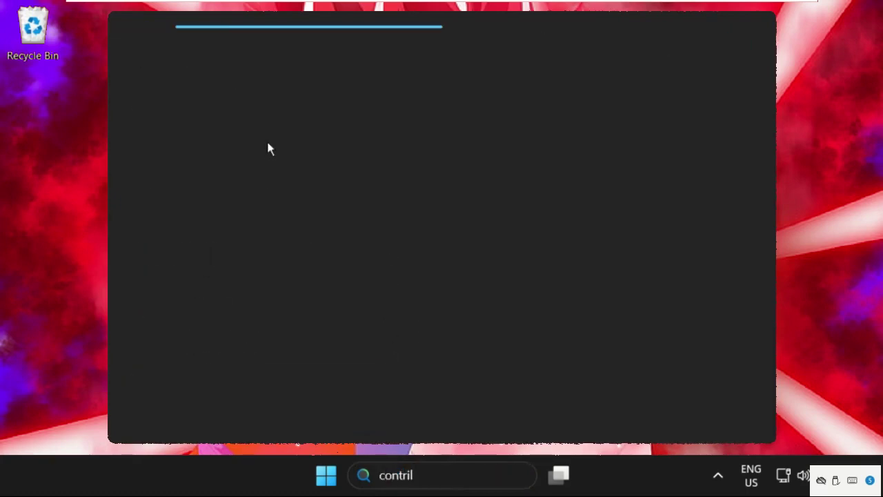
pyautogui.press('BackSpace')
pyautogui.press('BackSpace')
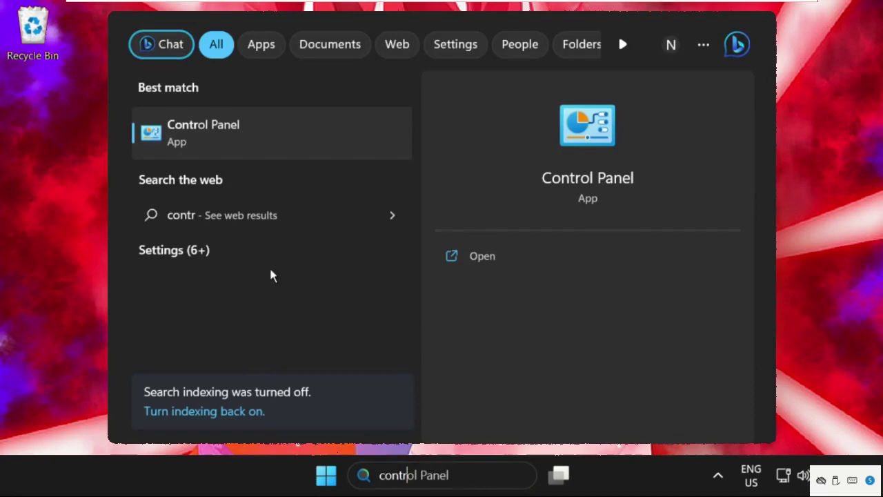
pyautogui.click(248, 136)
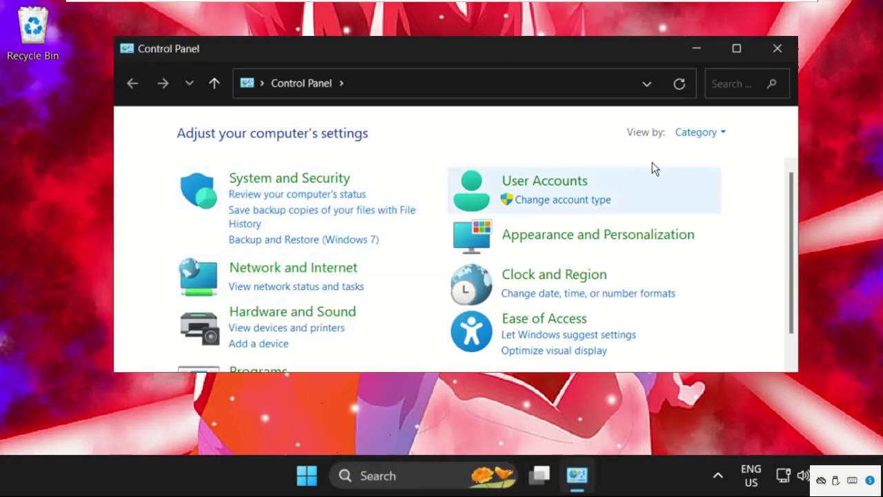
# Step: Go through Network and Internet and Network and Sharing Center to the adapter list showing Ethernet0
pyautogui.click(700, 135)
pyautogui.click(292, 270)
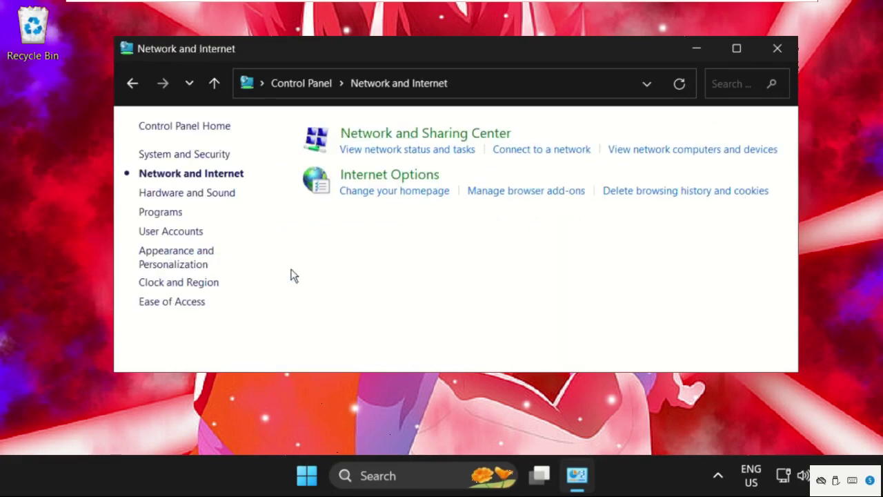
pyautogui.click(434, 135)
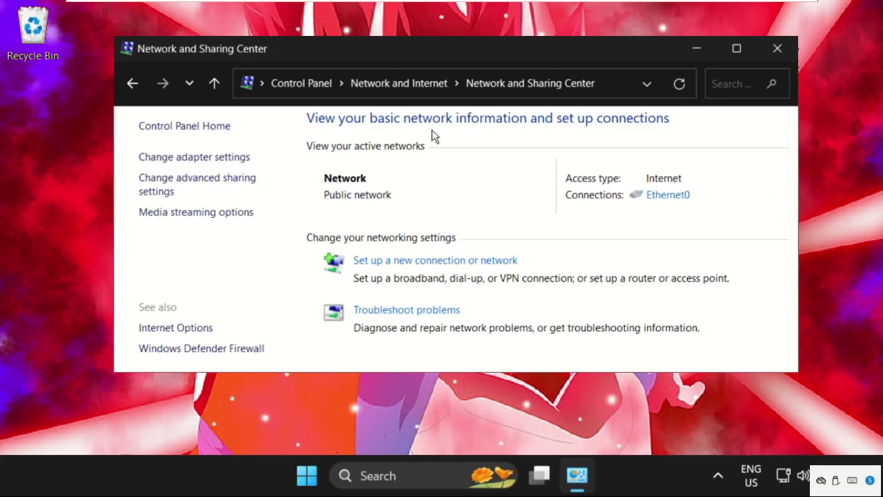
pyautogui.click(180, 159)
pyautogui.click(777, 48)
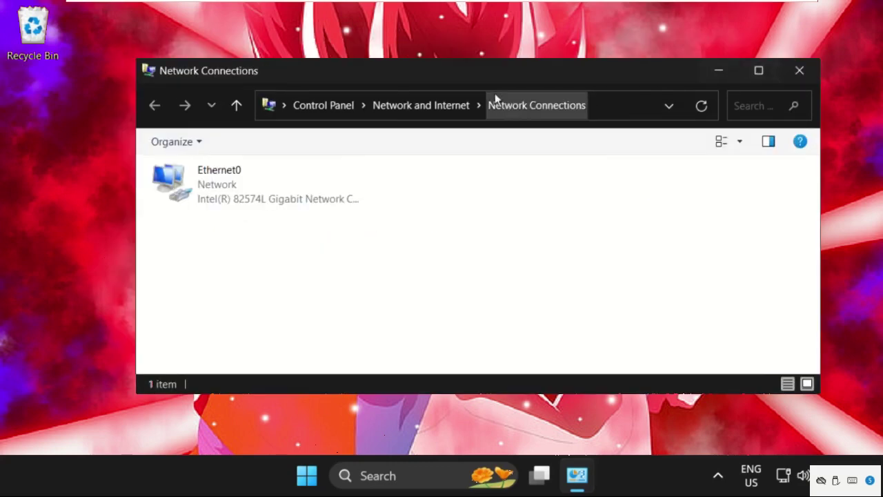
pyautogui.moveTo(492, 78); pyautogui.dragTo(469, 81)
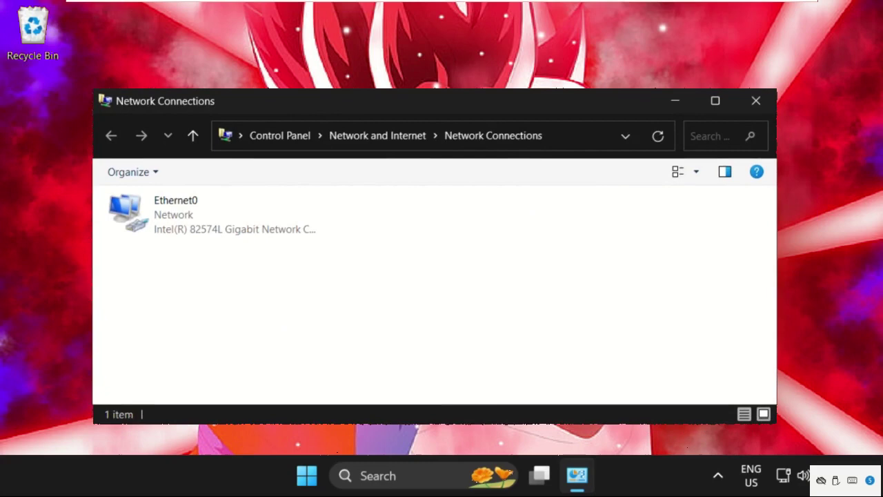
# Step: Open the Internet Protocol Version 4 (TCP/IPv4) properties of the Ethernet0 adapter
pyautogui.rightClick(223, 193)
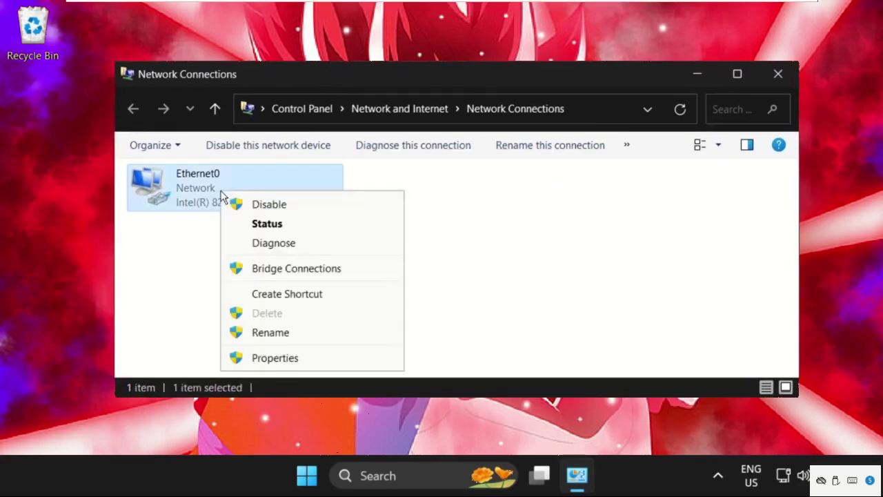
pyautogui.click(281, 366)
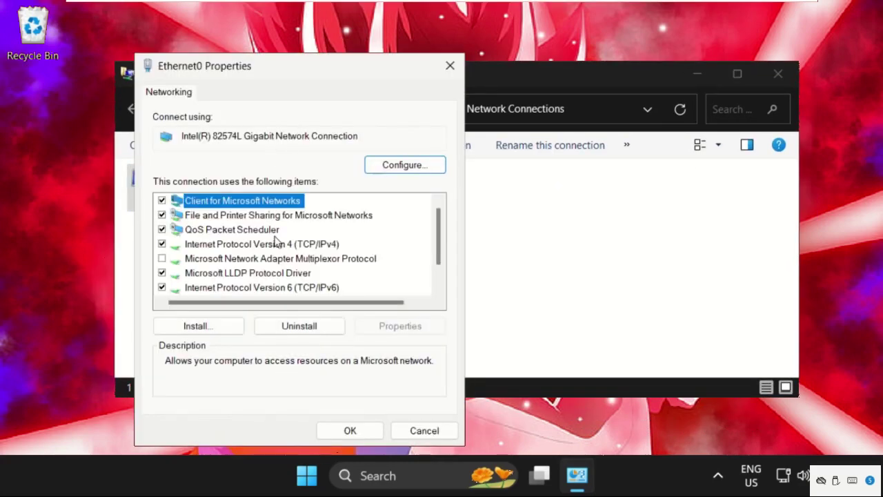
pyautogui.click(246, 247)
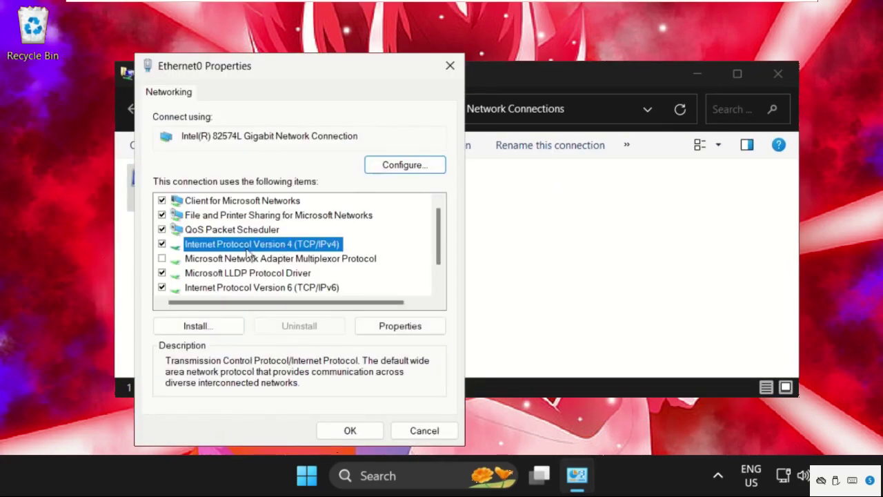
pyautogui.click(406, 330)
pyautogui.moveTo(361, 87); pyautogui.dragTo(538, 70)
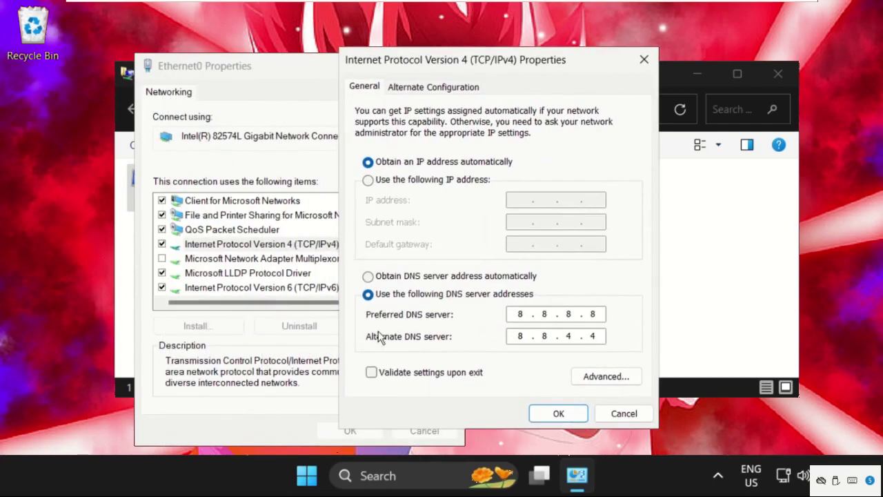
# Step: Use a manual preferred DNS server address of 8.8.8.8 and save the IPv4 settings
pyautogui.click(417, 275)
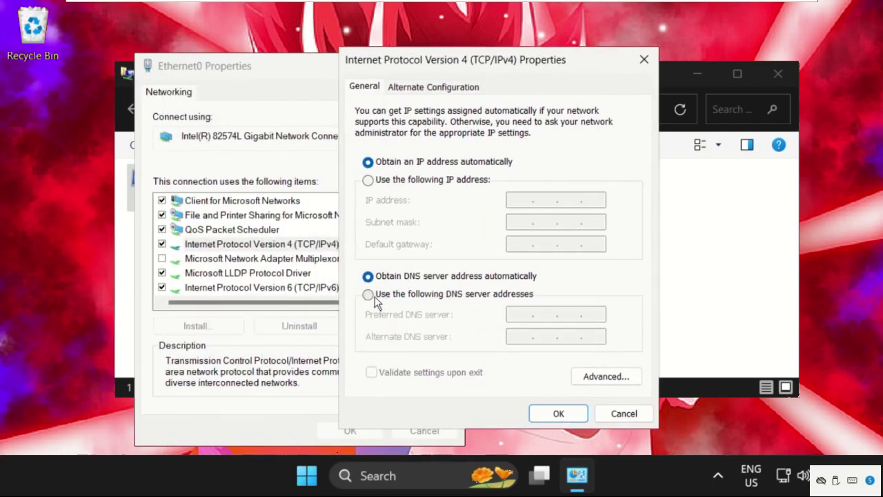
pyautogui.click(369, 296)
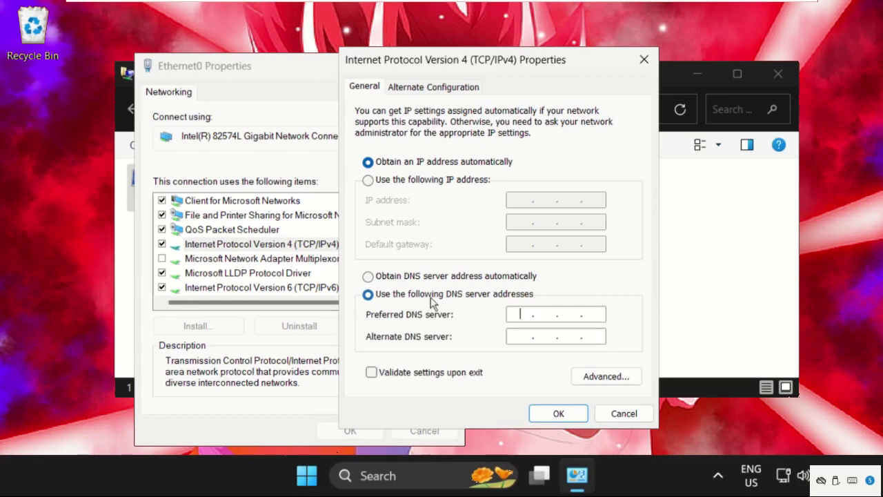
pyautogui.click(526, 316)
pyautogui.write('83')
pyautogui.press('BackSpace')
pyautogui.write('.8.8.8')
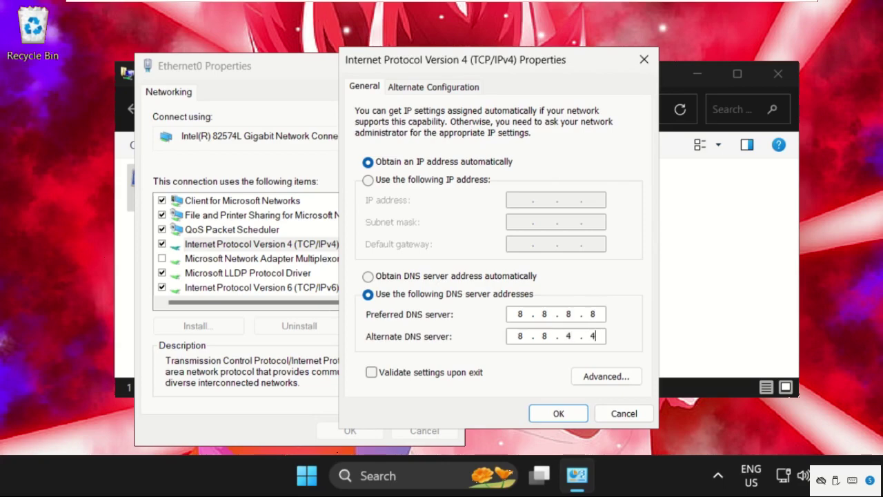
pyautogui.click(559, 413)
# Step: Close the Ethernet0 and Network Connections windows, then open Task Manager's Create new task dialog
pyautogui.click(369, 429)
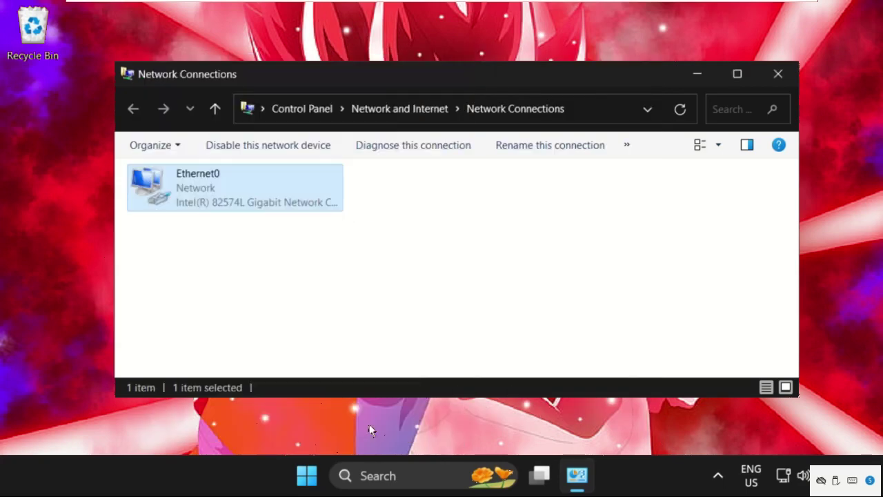
pyautogui.click(778, 74)
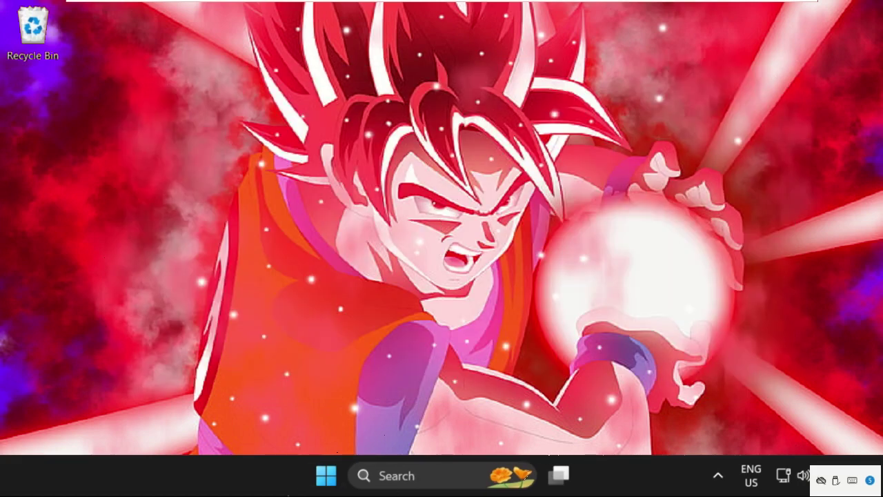
pyautogui.rightClick(218, 479)
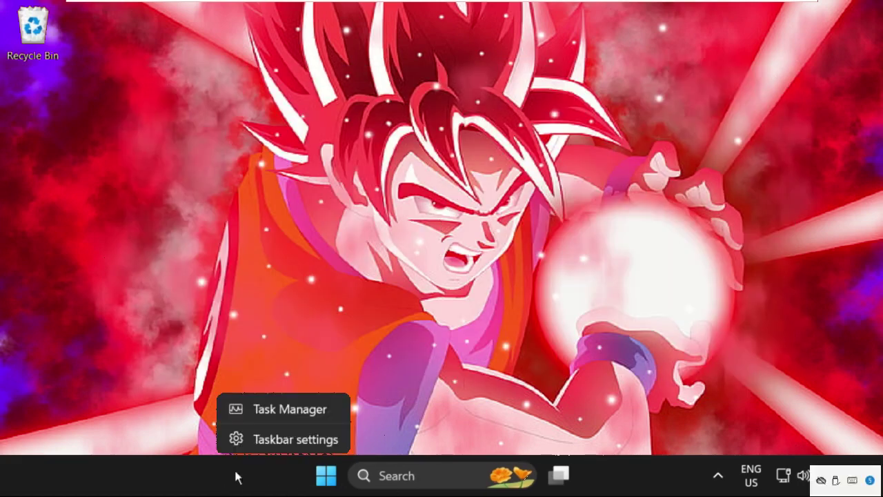
pyautogui.click(273, 411)
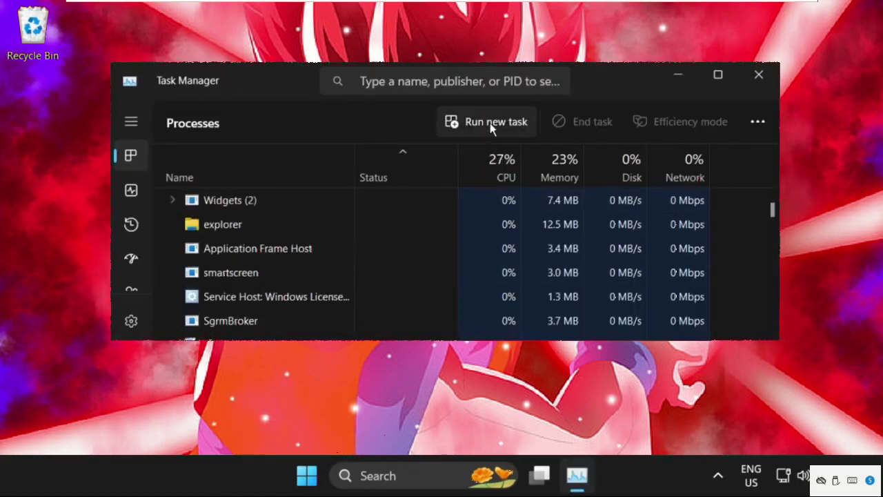
pyautogui.click(490, 123)
pyautogui.moveTo(258, 75); pyautogui.dragTo(432, 104)
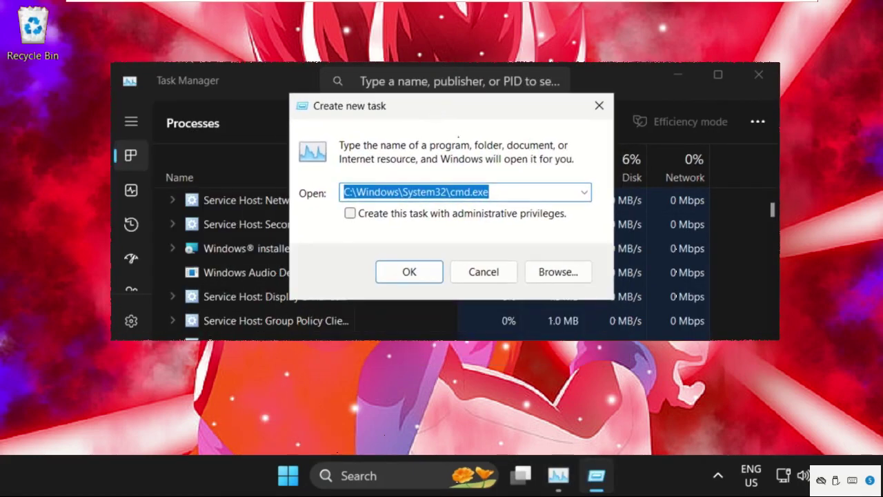
# Step: Browse for the task's program and navigate to the C:\Windows folder
pyautogui.click(550, 274)
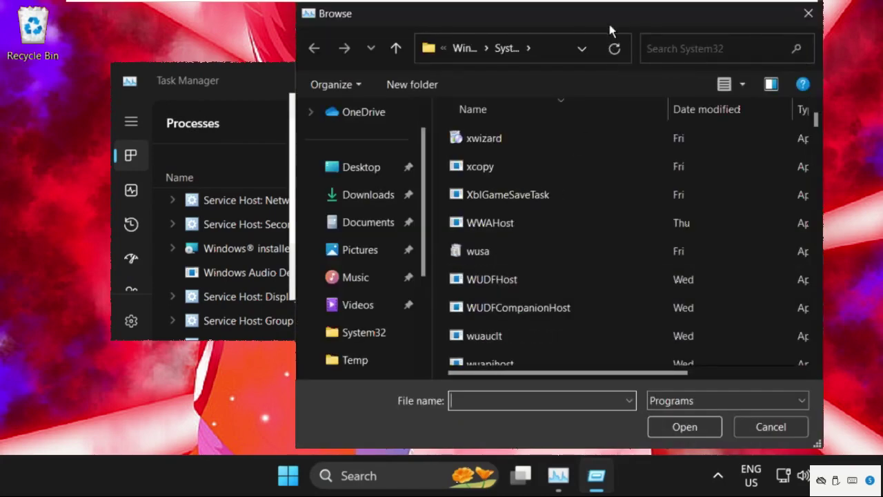
pyautogui.doubleClick(609, 21)
pyautogui.scroll(-2, 97, 348)
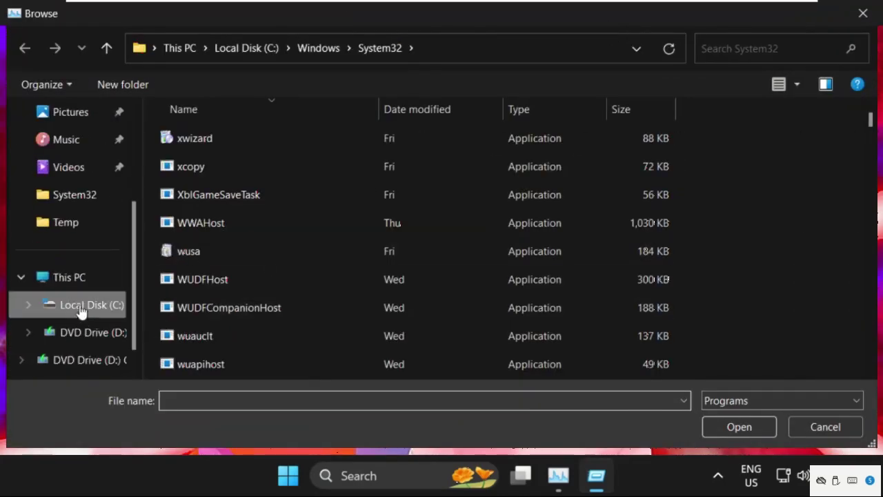
pyautogui.click(71, 279)
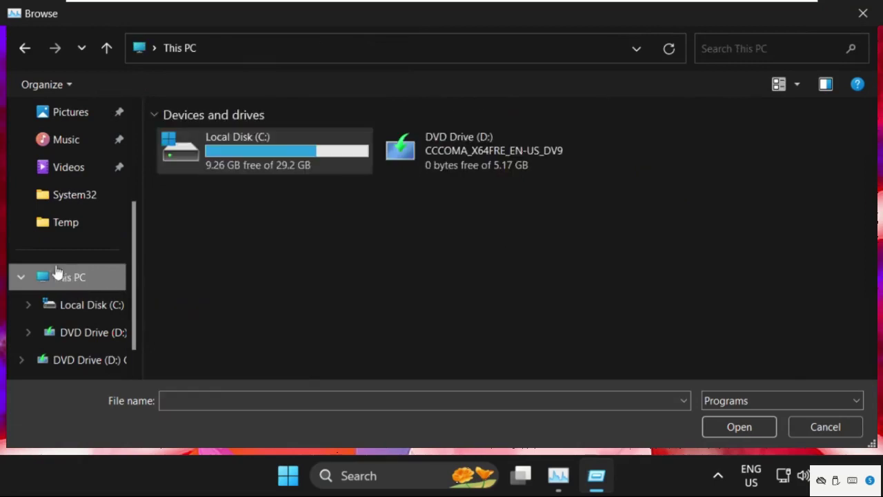
pyautogui.doubleClick(243, 160)
pyautogui.doubleClick(343, 20)
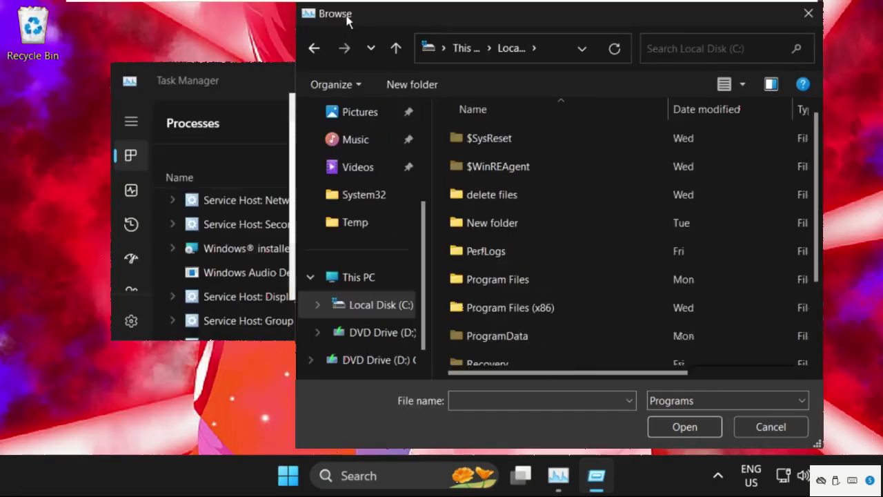
pyautogui.scroll(-3, 452, 232)
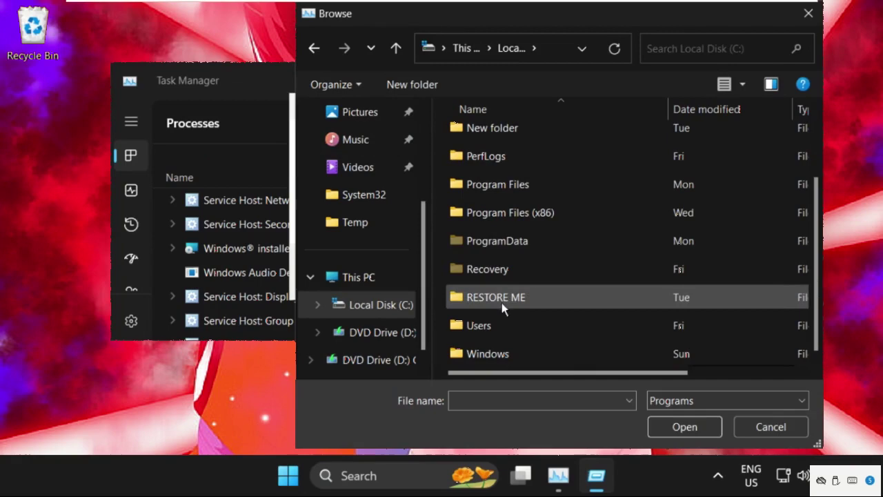
pyautogui.doubleClick(503, 354)
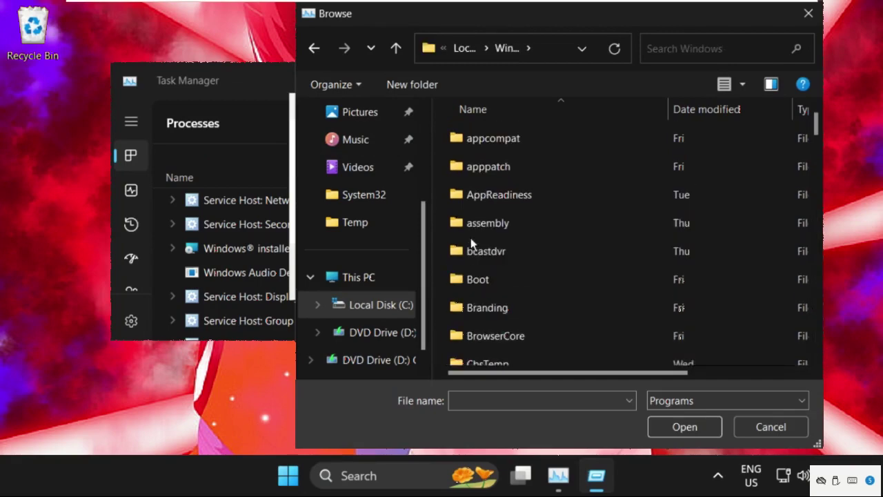
# Step: Open System32 and pick cmd, so the task field shows C:\Windows\System32\cmd.exe
pyautogui.scroll(-20, 472, 243)
pyautogui.scroll(2, 471, 241)
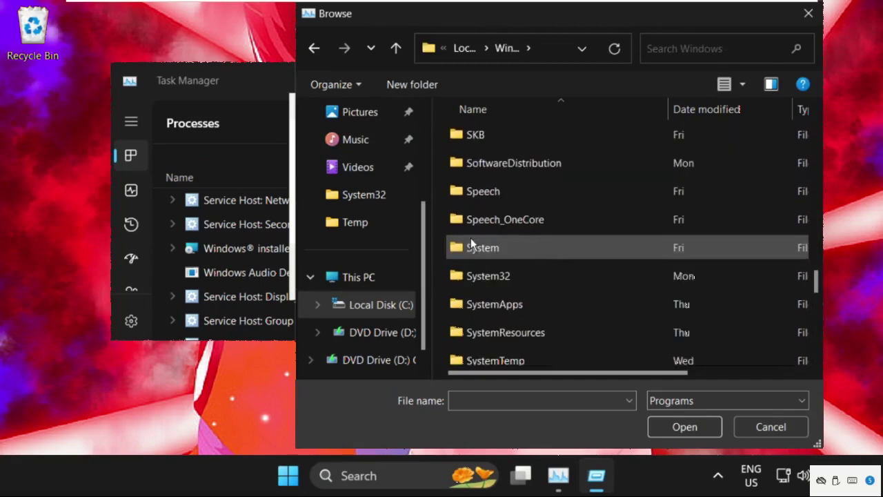
pyautogui.click(592, 289)
pyautogui.doubleClick(512, 277)
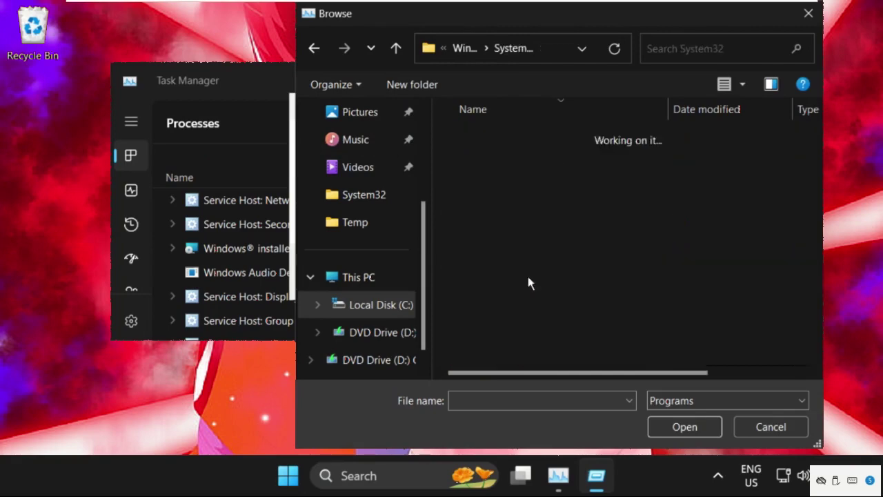
pyautogui.scroll(20, 528, 276)
pyautogui.click(528, 278)
pyautogui.scroll(-20, 528, 276)
pyautogui.click(528, 276)
pyautogui.scroll(-10, 527, 276)
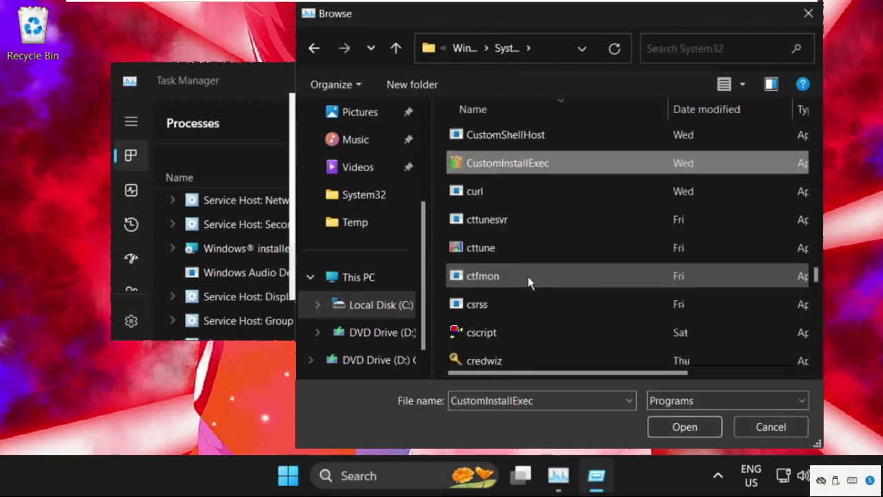
pyautogui.scroll(2, 528, 276)
pyautogui.scroll(-8, 527, 276)
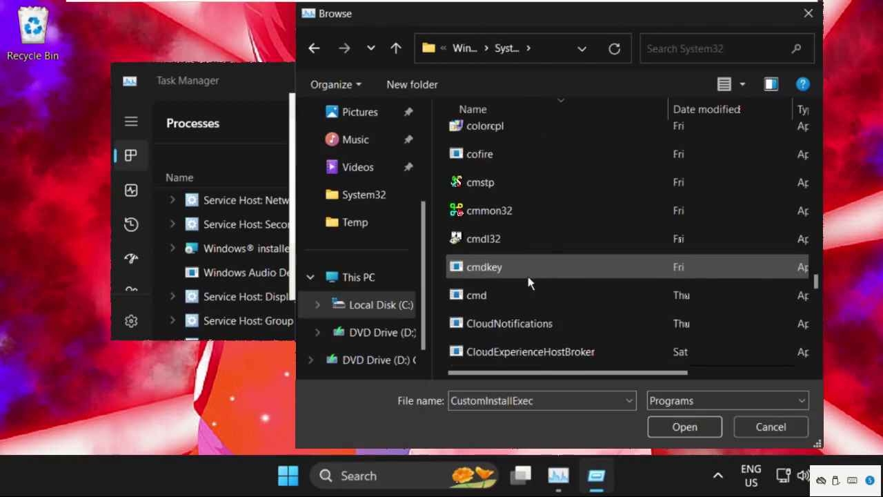
pyautogui.scroll(1, 527, 276)
pyautogui.click(526, 274)
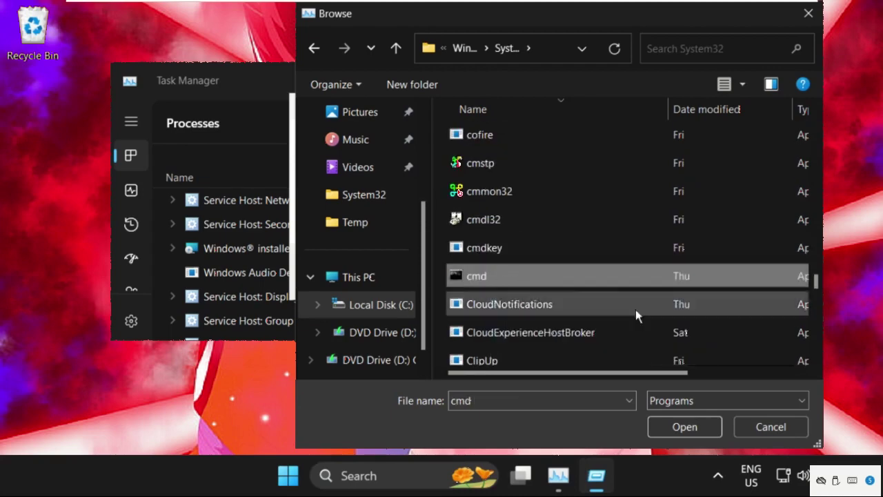
pyautogui.click(681, 428)
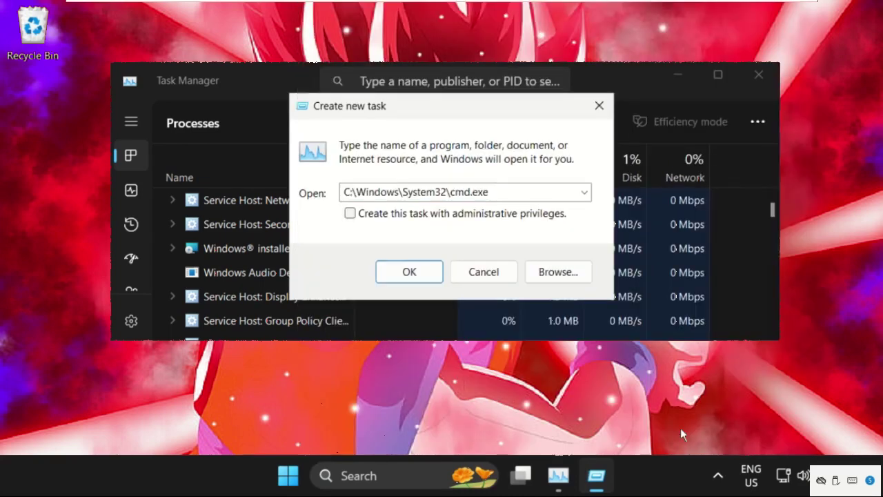
# Step: Run cmd.exe with administrative privileges, close Task Manager, and move the console window up
pyautogui.click(353, 217)
pyautogui.click(427, 272)
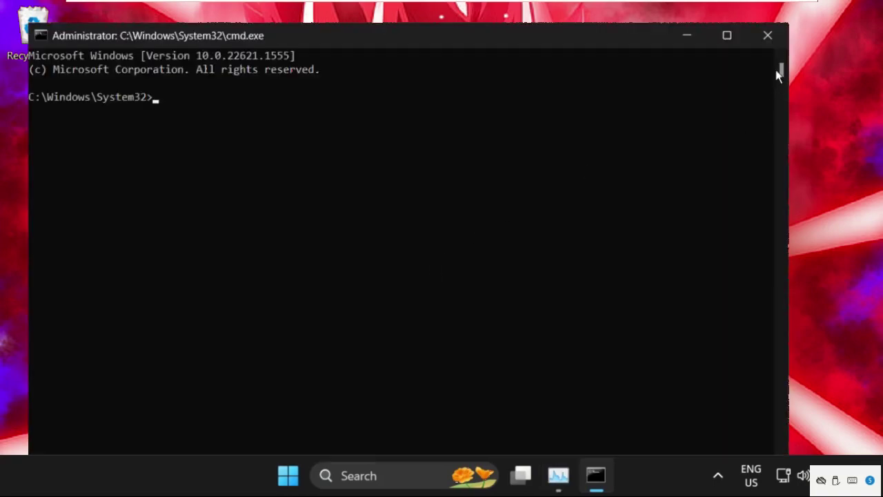
pyautogui.moveTo(29, 25); pyautogui.dragTo(131, 263)
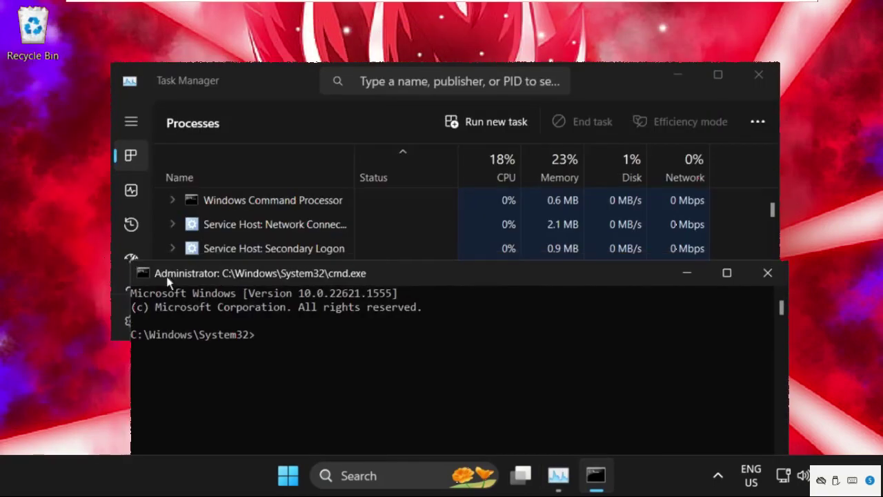
pyautogui.click(759, 75)
pyautogui.moveTo(497, 279); pyautogui.dragTo(503, 109)
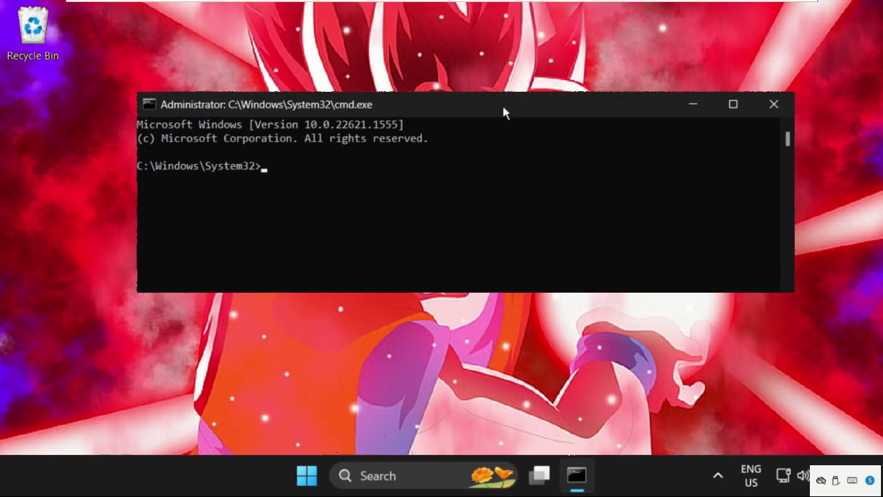
# Step: Run ipconfig /flushdns, ipconfig /release and ipconfig /renew, getting IPv4 192.168.187.134
pyautogui.write('ipconfig /flush')
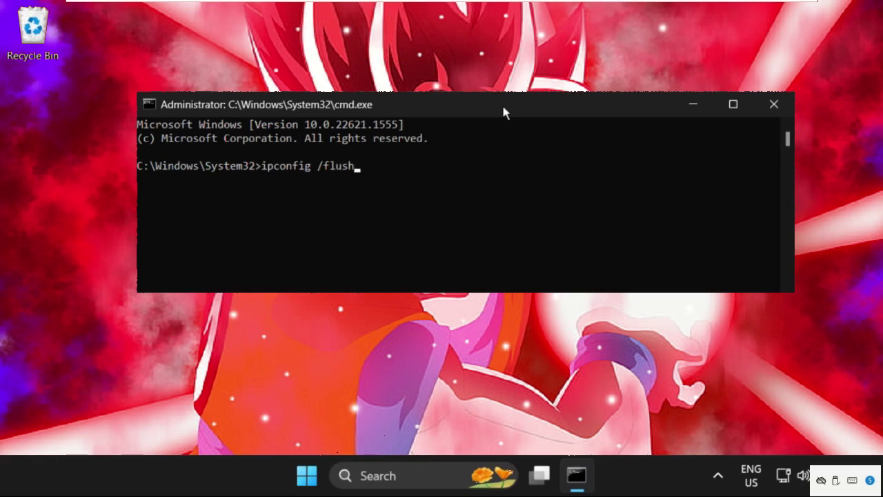
pyautogui.write('dns')
pyautogui.press('Return')
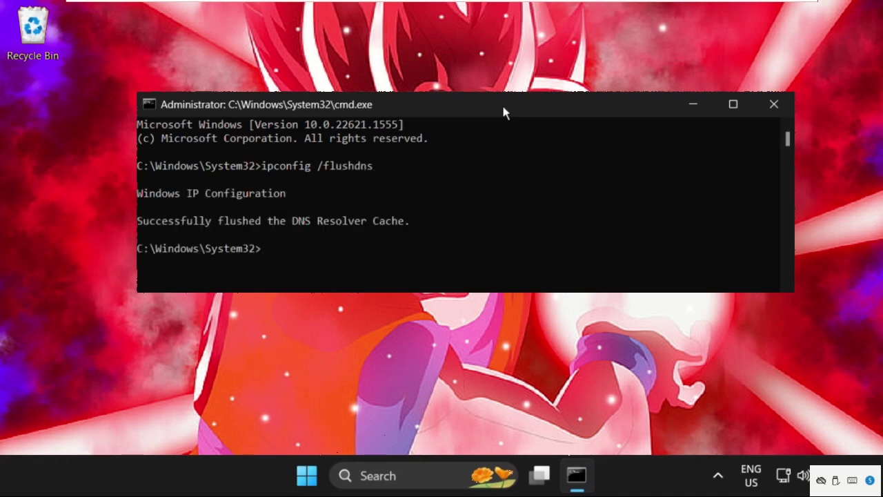
pyautogui.write('ipconfig /')
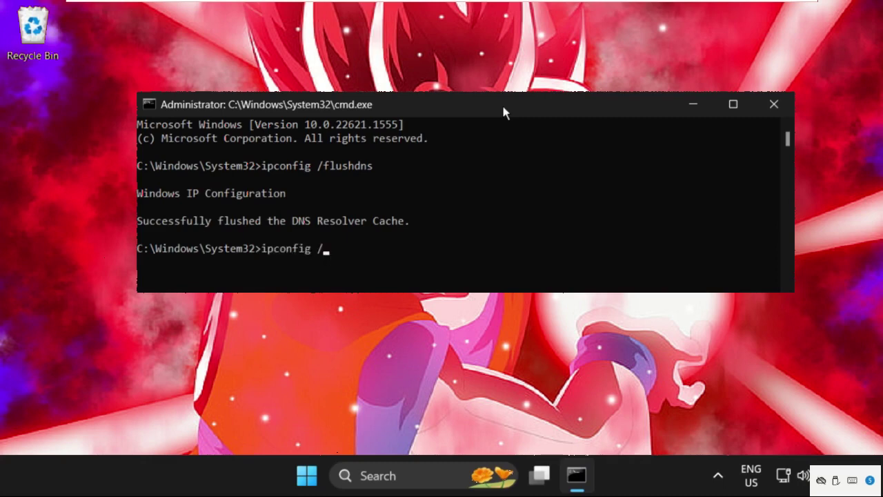
pyautogui.write('release')
pyautogui.press('Return')
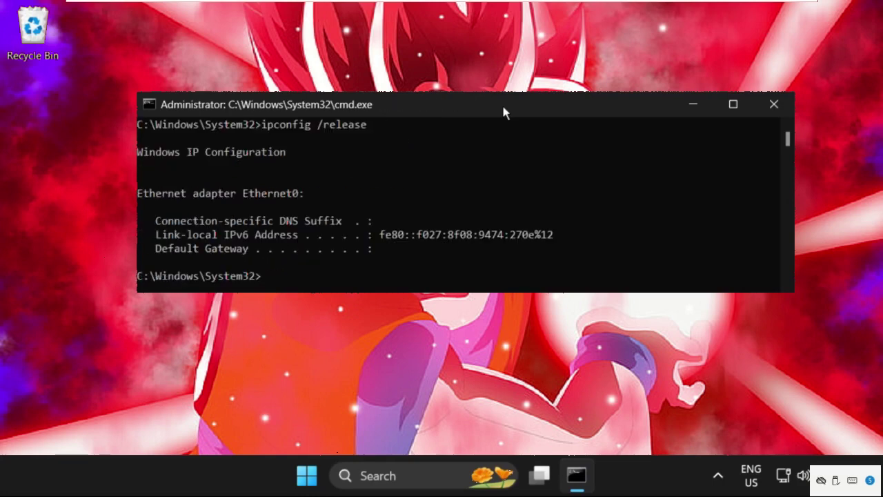
pyautogui.write('ipconfig /')
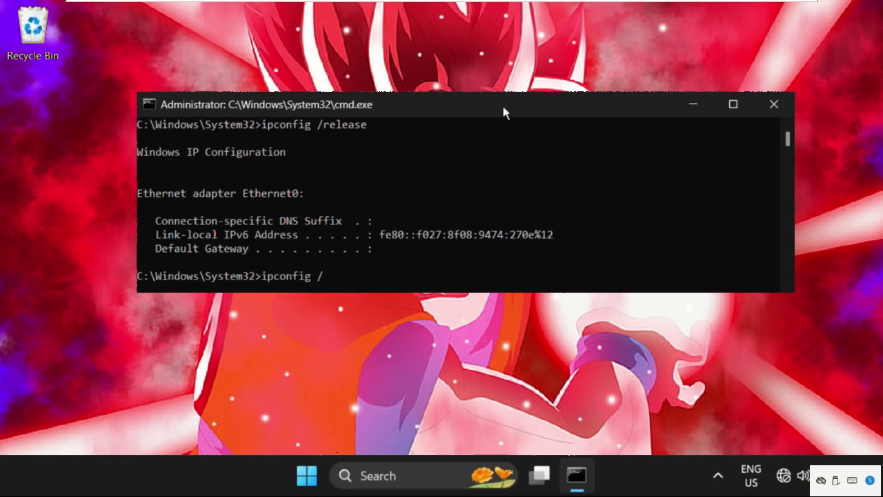
pyautogui.write('renew')
pyautogui.press('Return')
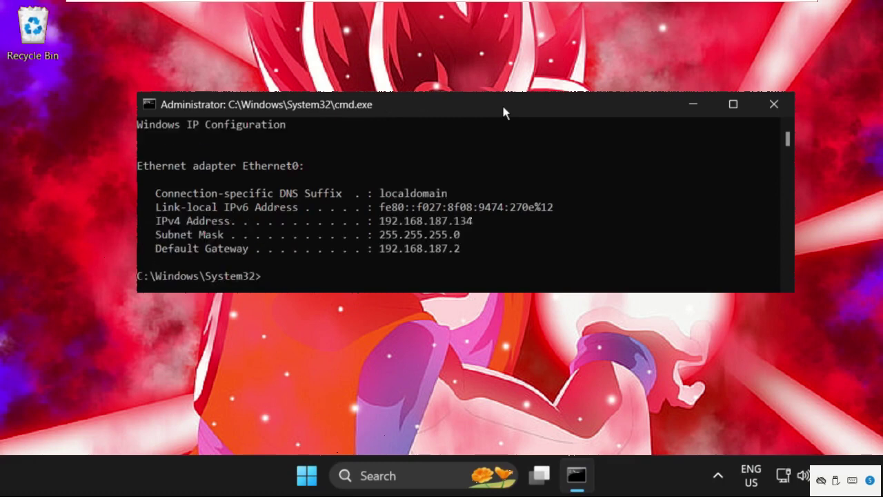
# Step: Run the netsh winsock reset command to reset the Winsock catalog
pyautogui.write('netsh winsock reset')
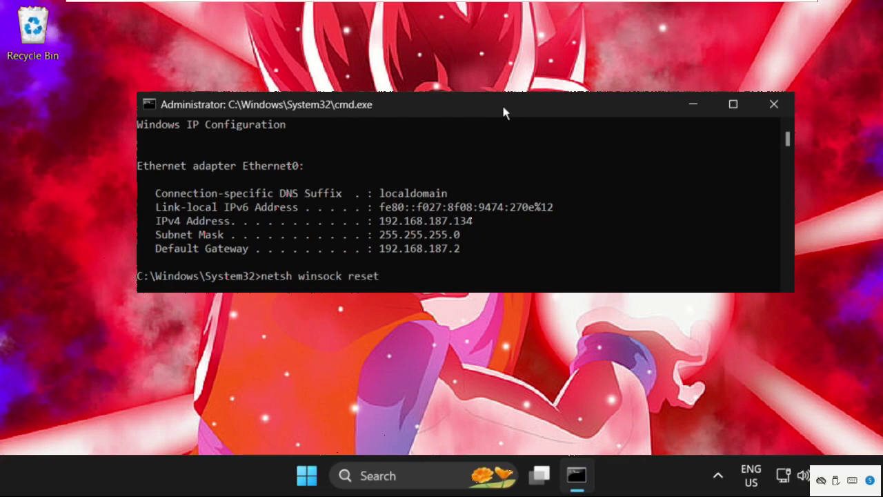
pyautogui.press('Return')
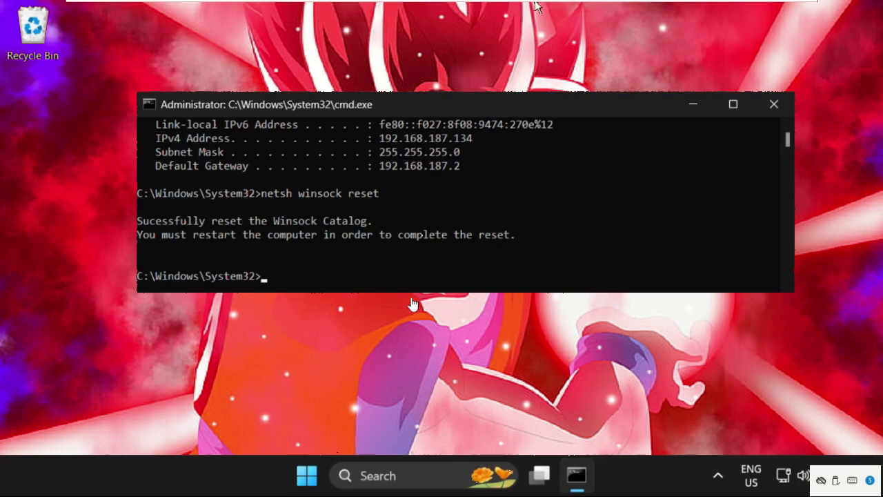
pyautogui.click(405, 276)
# Step: Close the console with exit, then open Control Panel's Programs category via search
pyautogui.write('e')
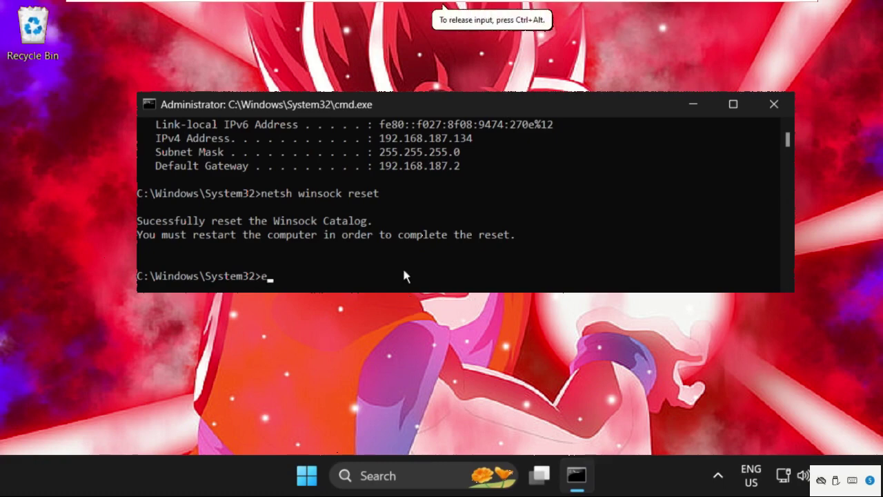
pyautogui.write('xit')
pyautogui.press('Return')
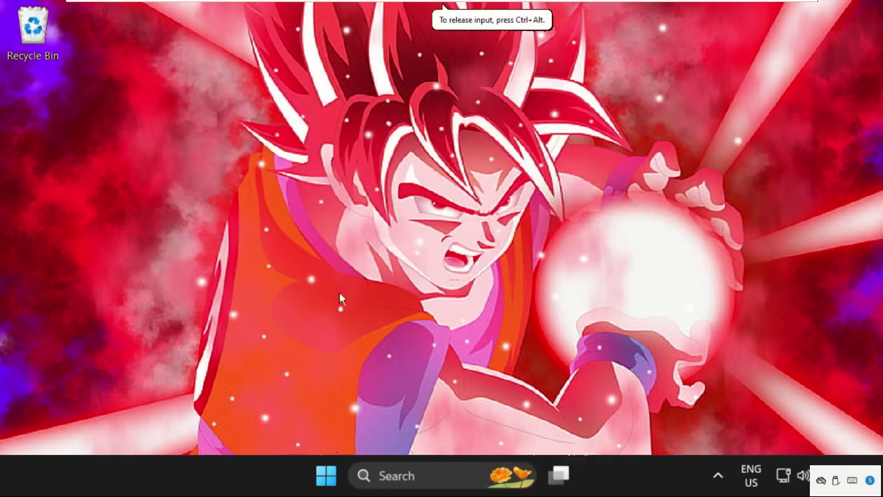
pyautogui.click(417, 477)
pyautogui.write('con')
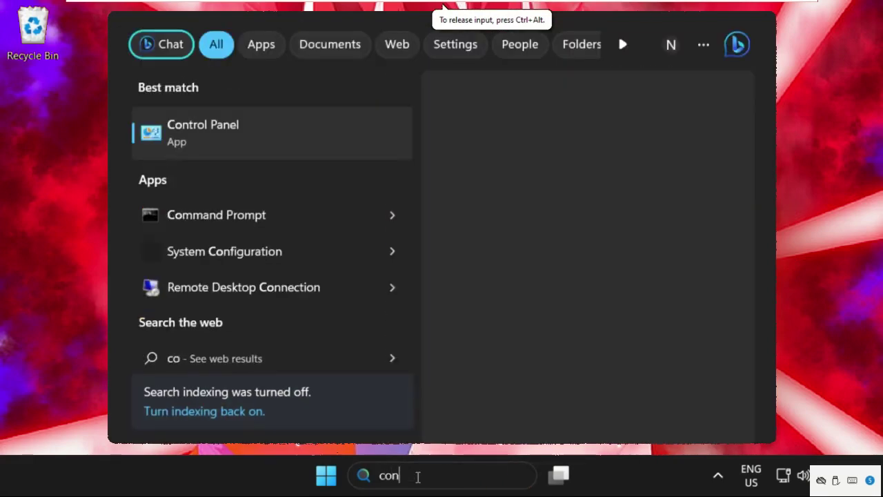
pyautogui.write('trol')
pyautogui.press('Return')
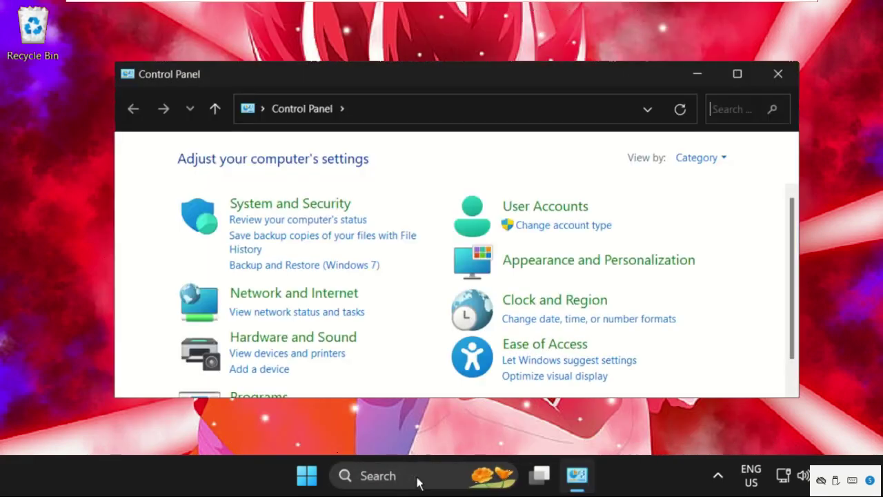
pyautogui.scroll(-1, 414, 290)
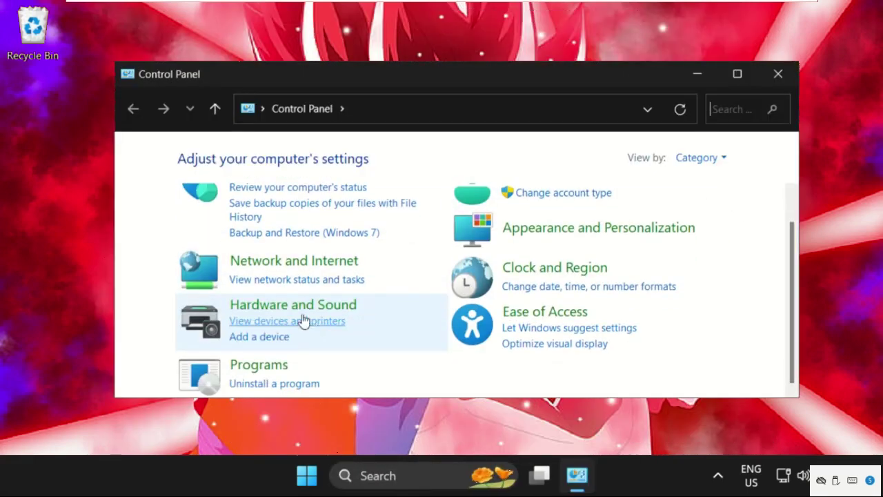
pyautogui.click(265, 372)
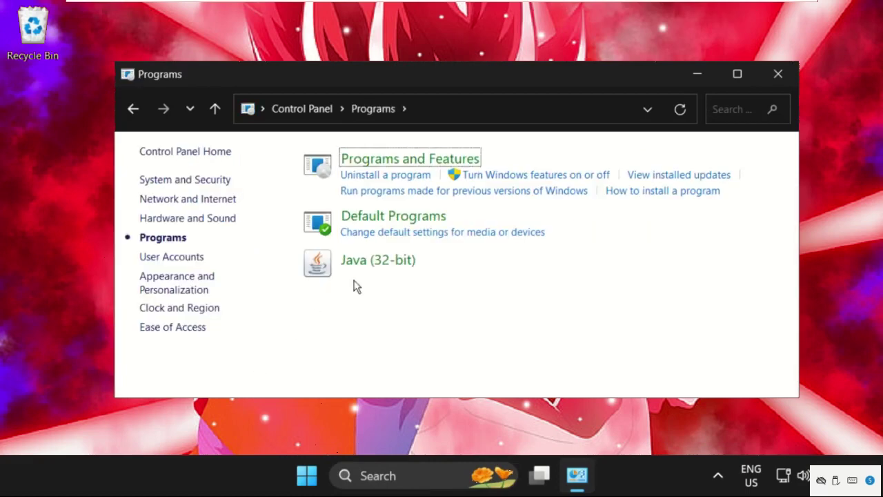
# Step: Check Java (32-bit) for updates, confirm it's current, close windows and show Start's power options
pyautogui.rightClick(374, 272)
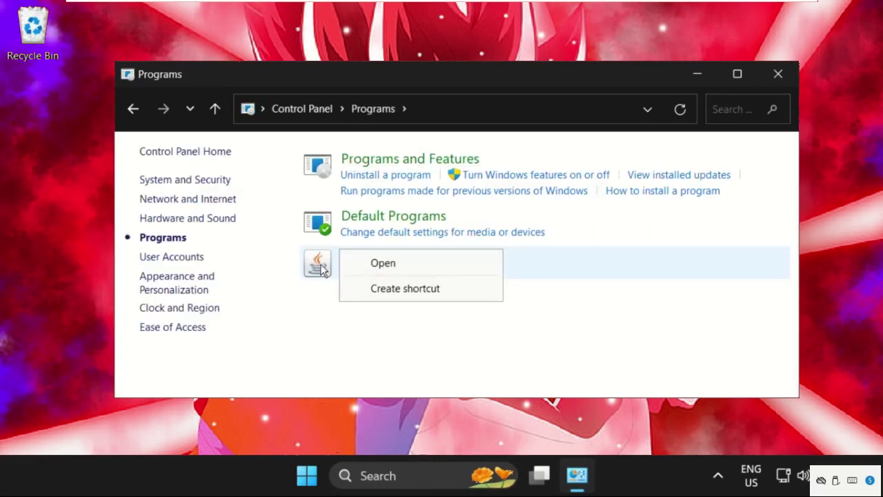
pyautogui.click(366, 262)
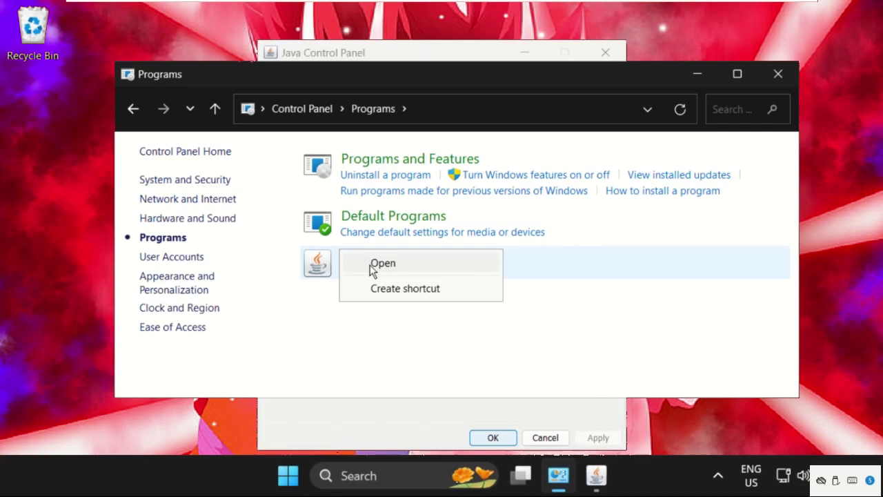
pyautogui.click(596, 475)
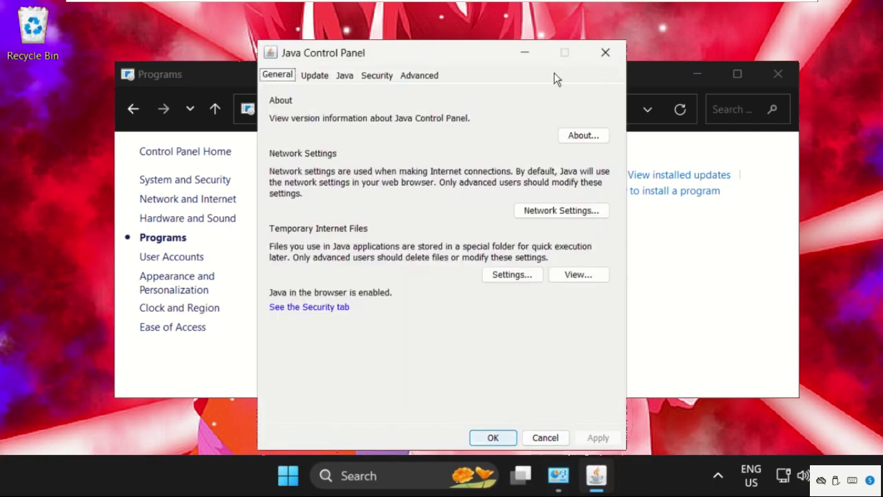
pyautogui.click(323, 77)
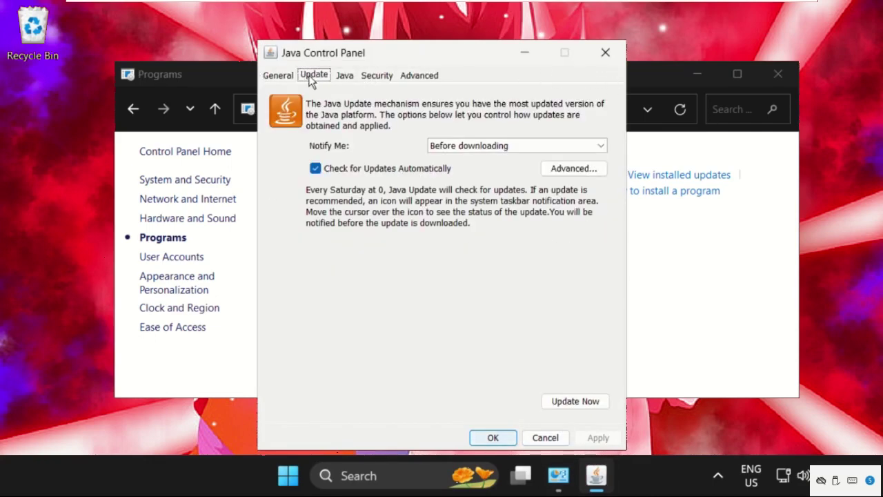
pyautogui.click(578, 403)
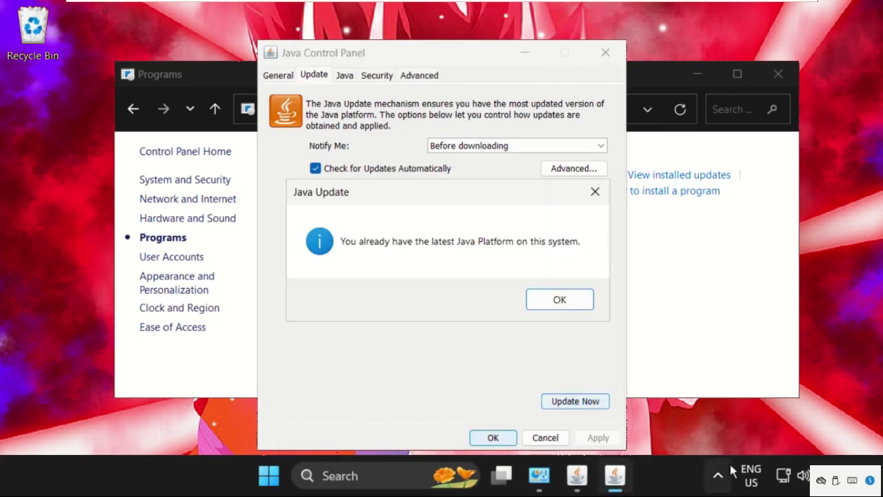
pyautogui.click(576, 311)
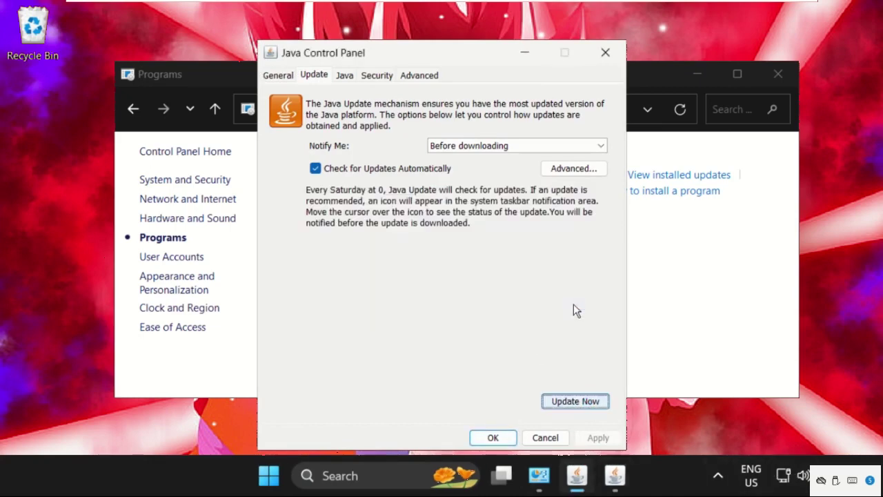
pyautogui.click(499, 439)
pyautogui.click(777, 74)
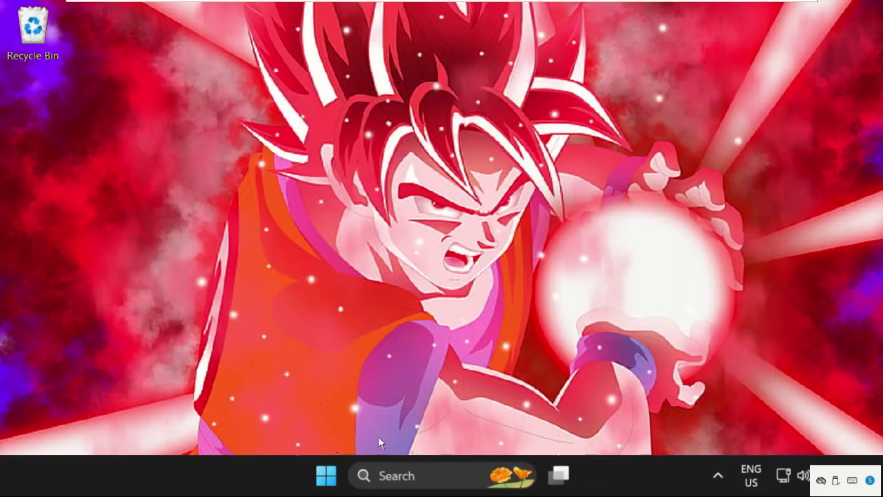
pyautogui.click(327, 480)
pyautogui.click(656, 416)
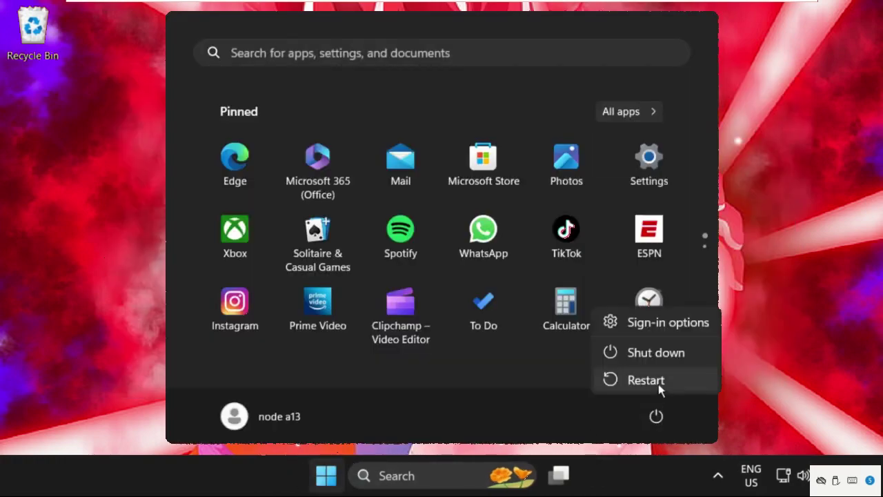